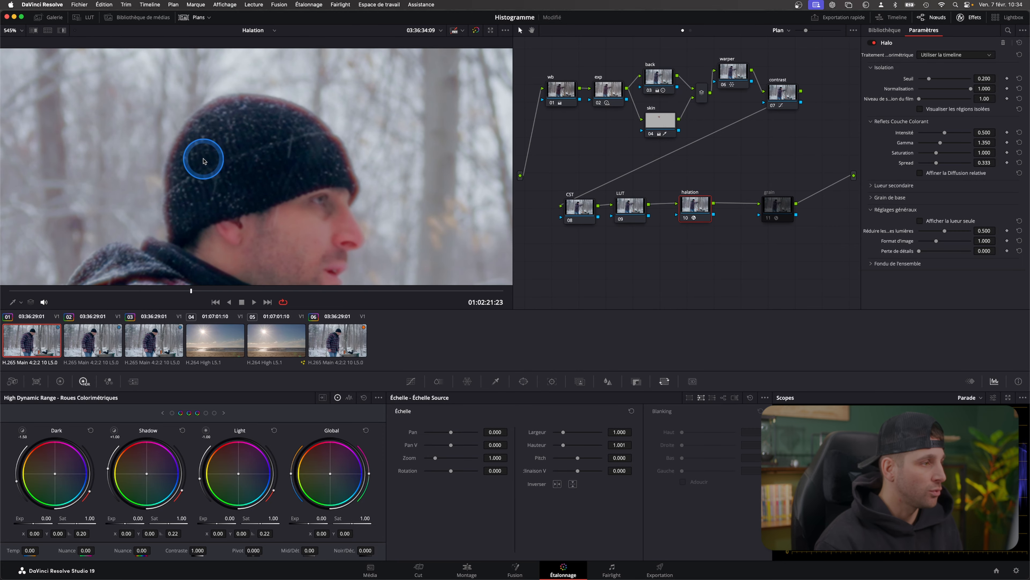
Compare the first shot with the halation node on and off around the hat, bottle and gloves
{"action": "scroll", "coordinate": [372, 249], "scroll_direction": "down", "scroll_amount": 10}
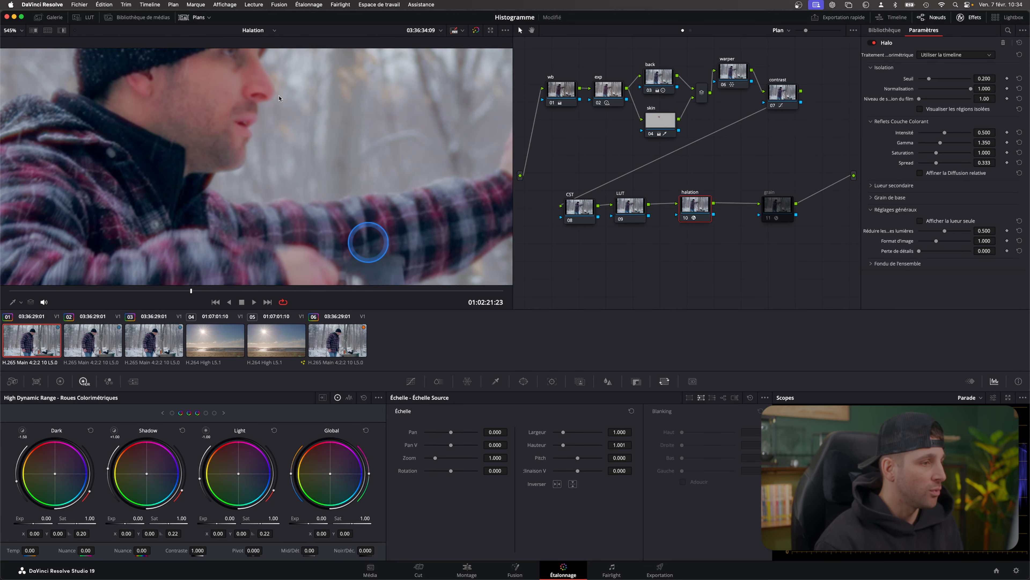
{"action": "scroll", "coordinate": [344, 191], "scroll_direction": "down", "scroll_amount": 10}
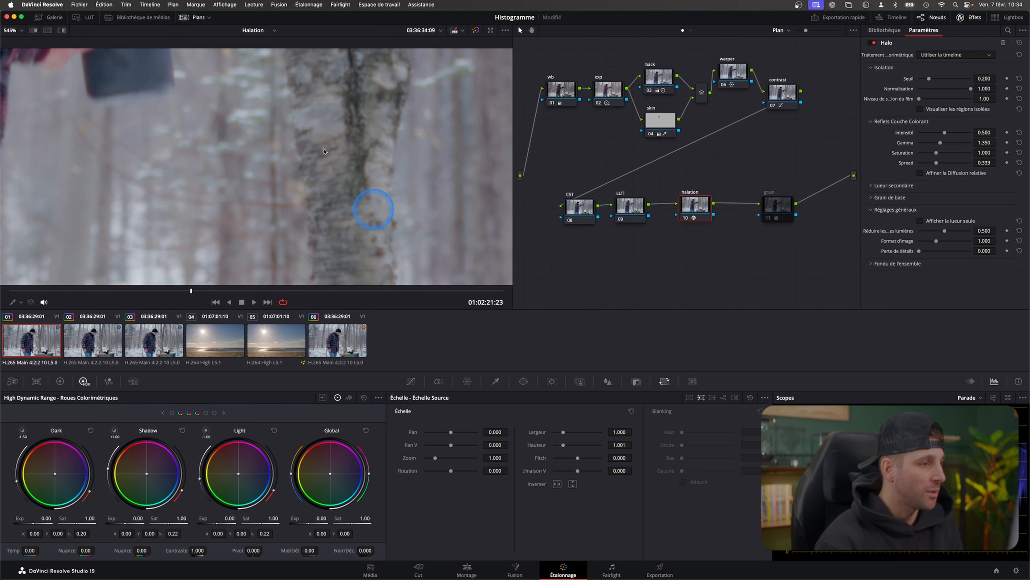
{"action": "scroll", "coordinate": [355, 195], "scroll_direction": "down", "scroll_amount": 6}
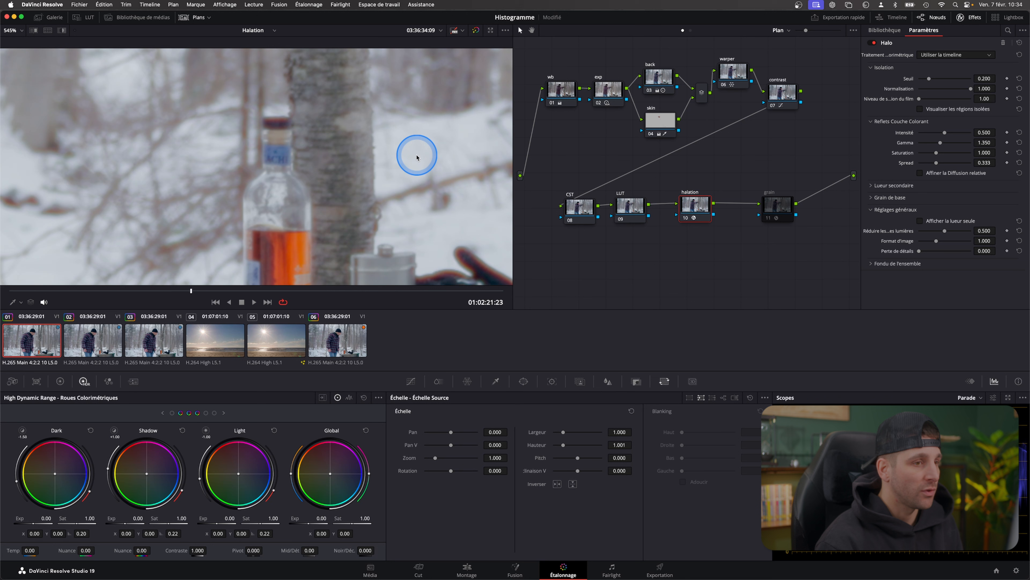
{"action": "left_click", "coordinate": [687, 220]}
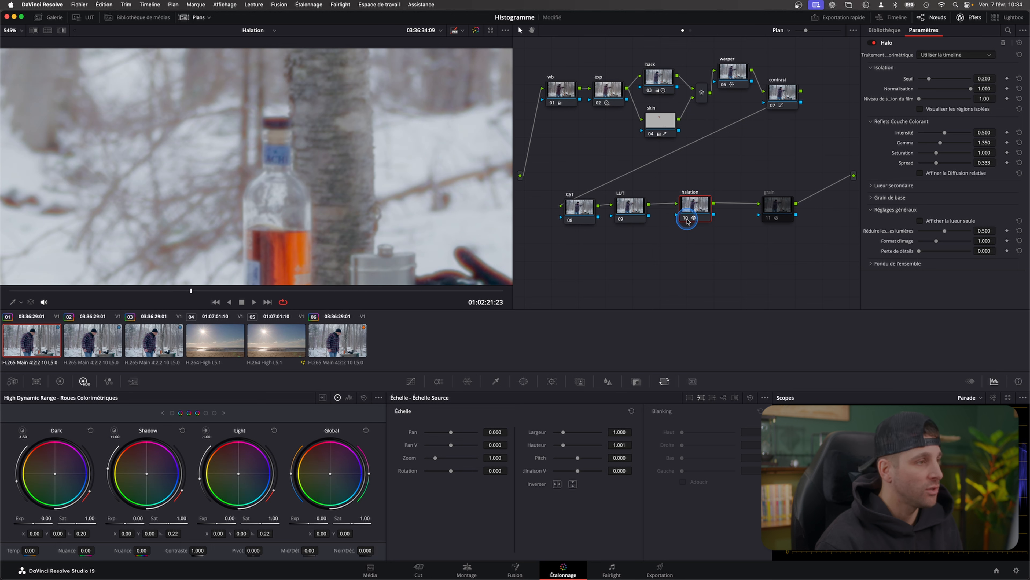
{"action": "left_click", "coordinate": [687, 220]}
{"action": "left_click", "coordinate": [688, 220]}
{"action": "left_click", "coordinate": [687, 220]}
{"action": "left_click", "coordinate": [687, 220]}
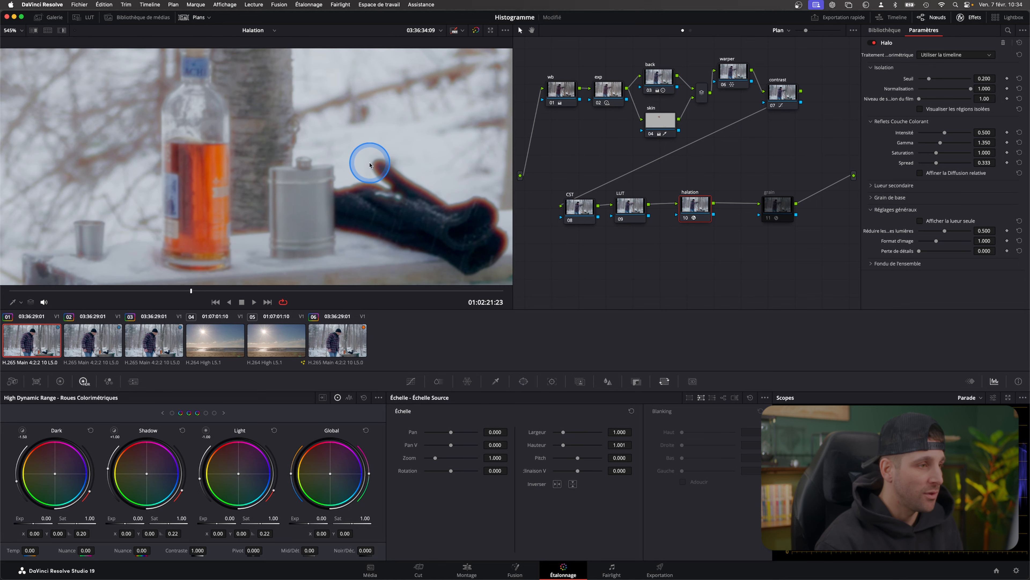
{"action": "left_click", "coordinate": [684, 220]}
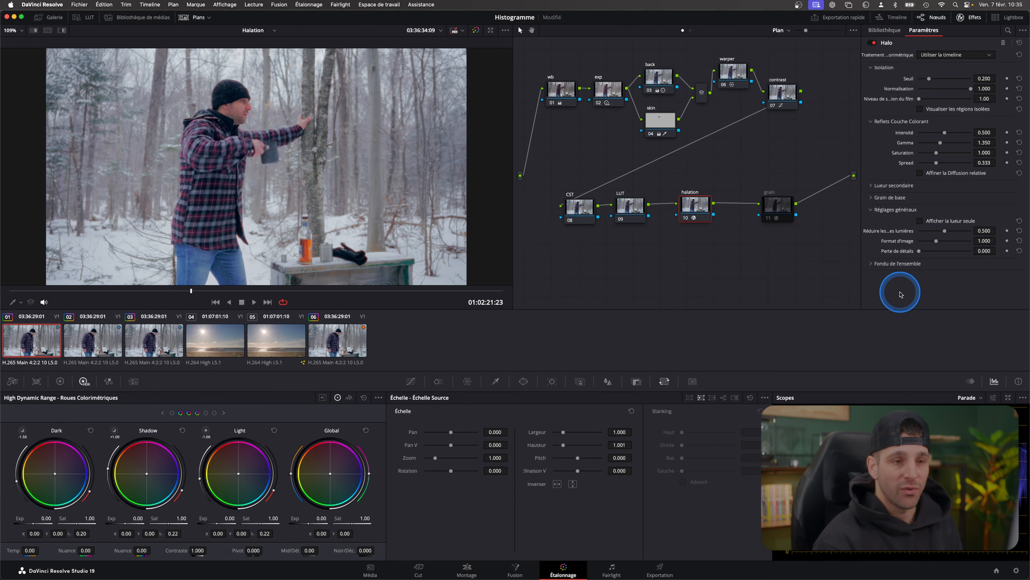
Raise the Halo effect's overall blend (Fondu) to about 0.73 while checking the edge of the hat
{"action": "left_click", "coordinate": [874, 265]}
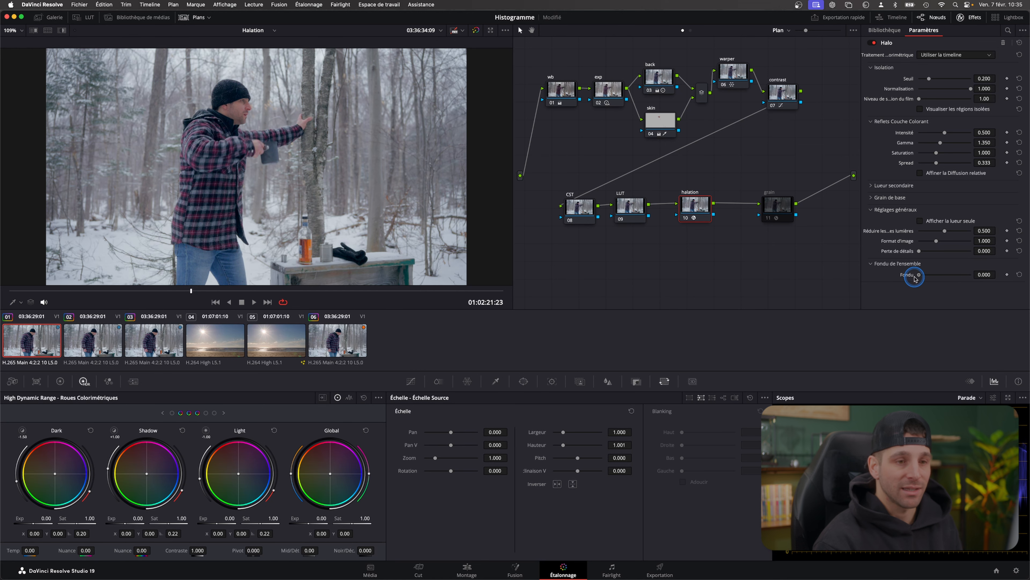
{"action": "left_click_drag", "start_coordinate": [259, 114], "coordinate": [288, 151]}
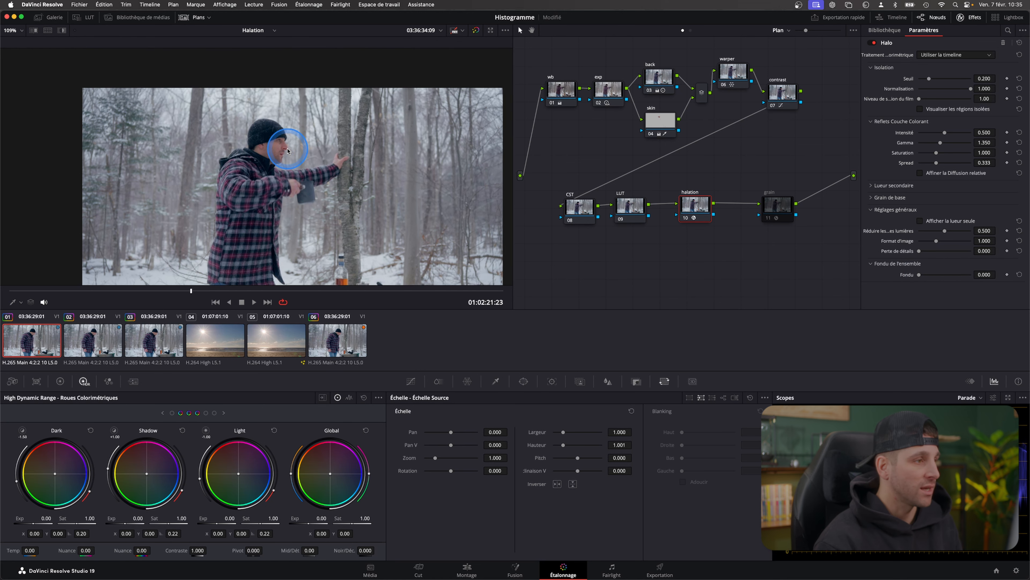
{"action": "scroll", "coordinate": [287, 151], "scroll_direction": "up", "scroll_amount": 10}
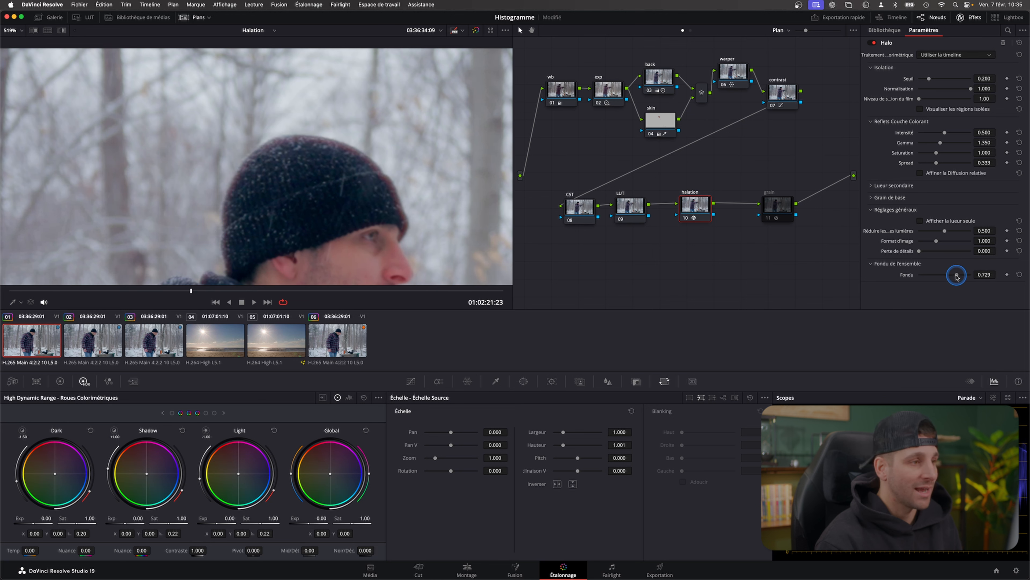
{"action": "left_click_drag", "start_coordinate": [957, 277], "coordinate": [958, 277]}
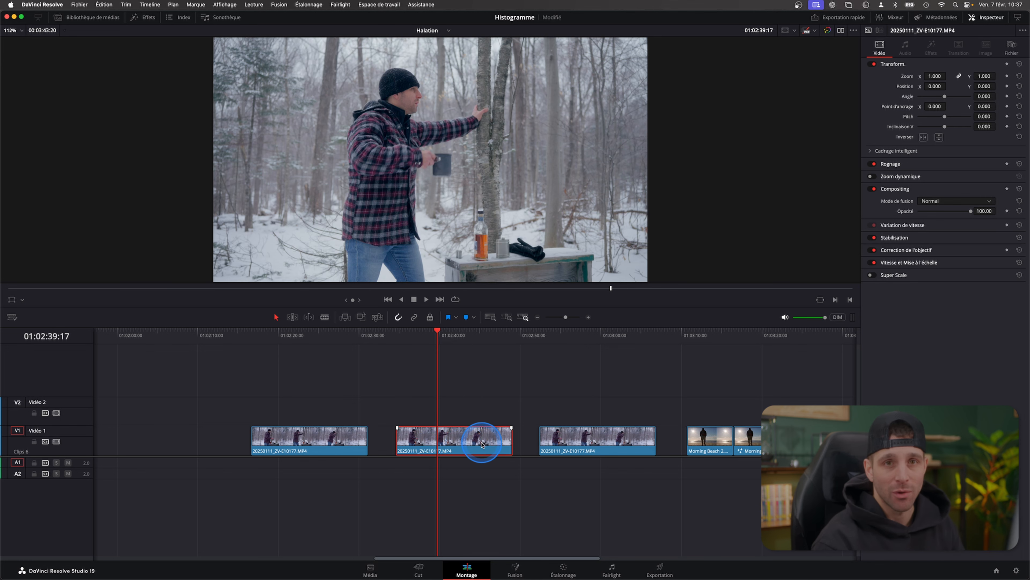
Open the second clip for color grading and move its halation node farther from the grain node
{"action": "left_click", "coordinate": [563, 570]}
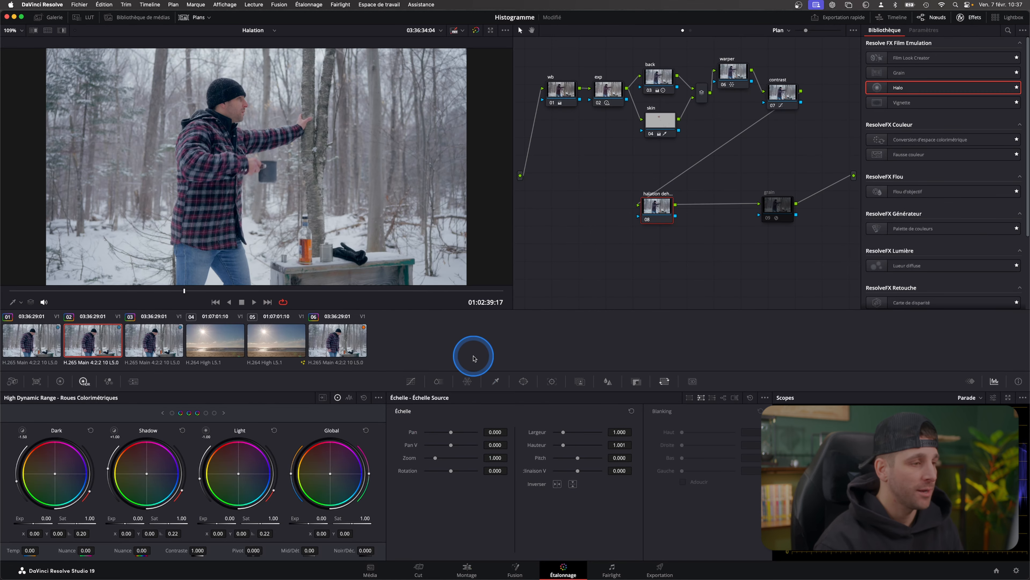
{"action": "left_click_drag", "start_coordinate": [657, 207], "coordinate": [632, 201]}
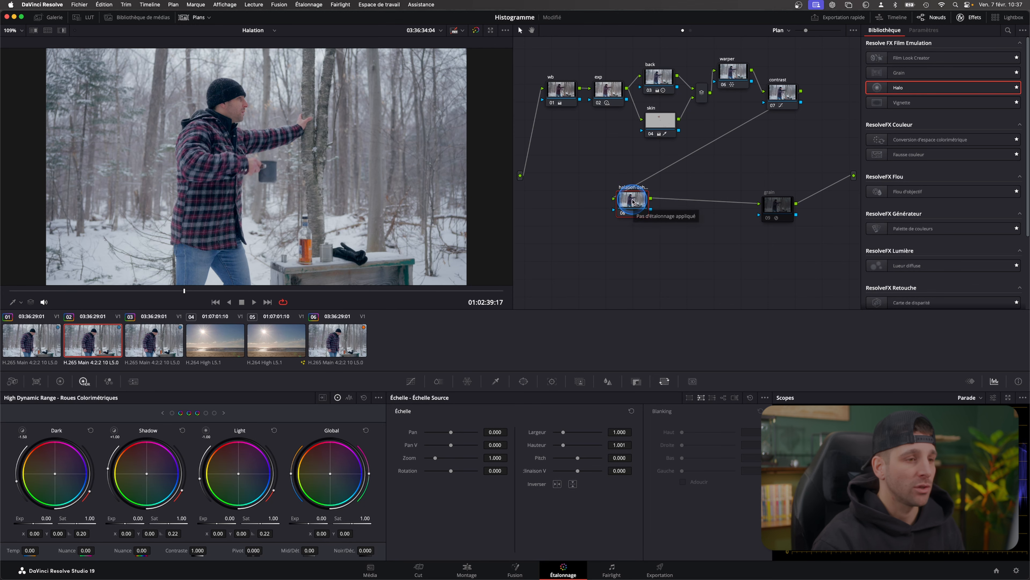
{"action": "left_click_drag", "start_coordinate": [633, 201], "coordinate": [636, 198]}
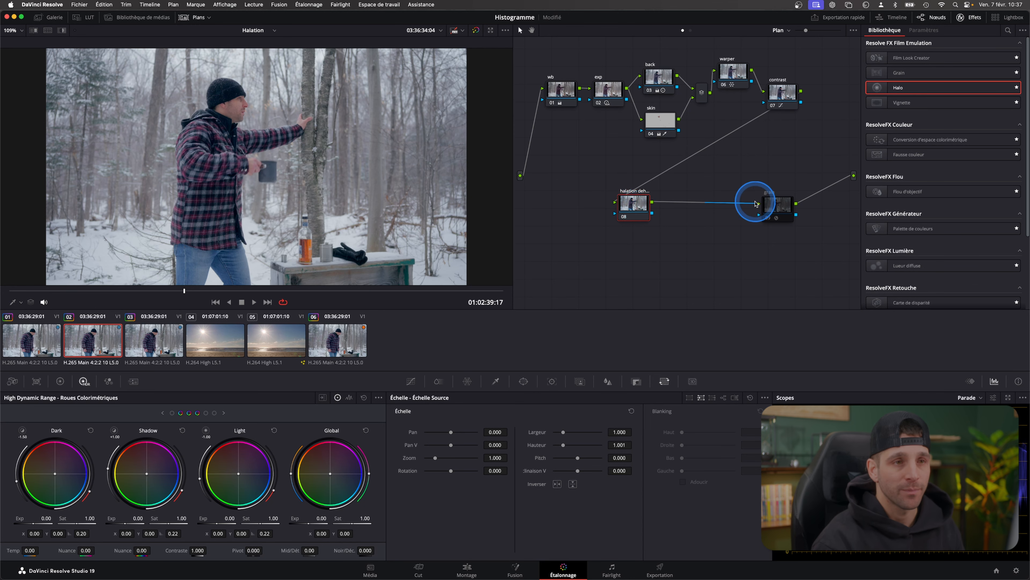
Apply the Dehancer Pro 7.2.1 effect to the halation node of the second clip
{"action": "scroll", "coordinate": [914, 184], "scroll_direction": "down", "scroll_amount": 5}
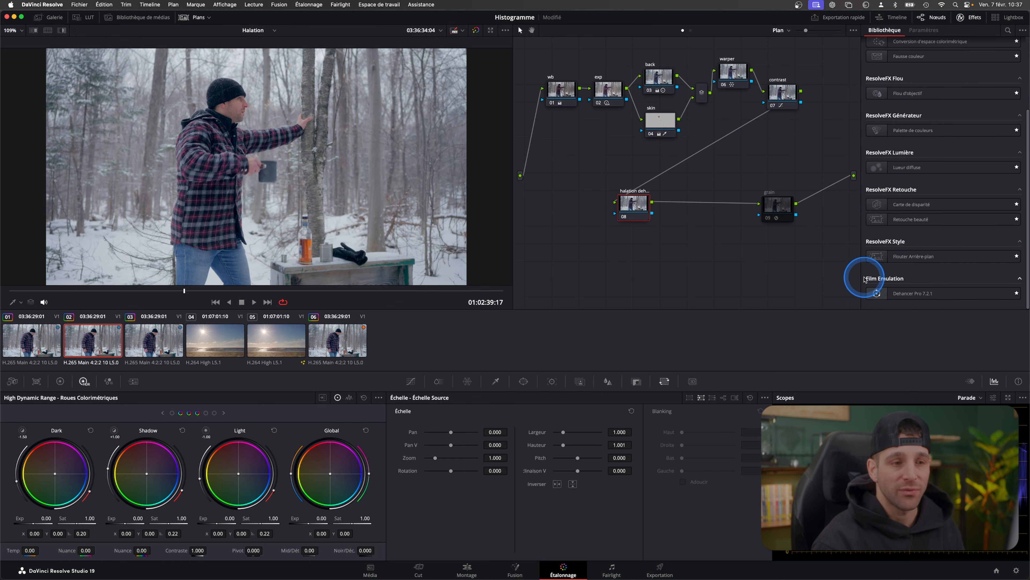
{"action": "left_click_drag", "start_coordinate": [905, 299], "coordinate": [932, 299]}
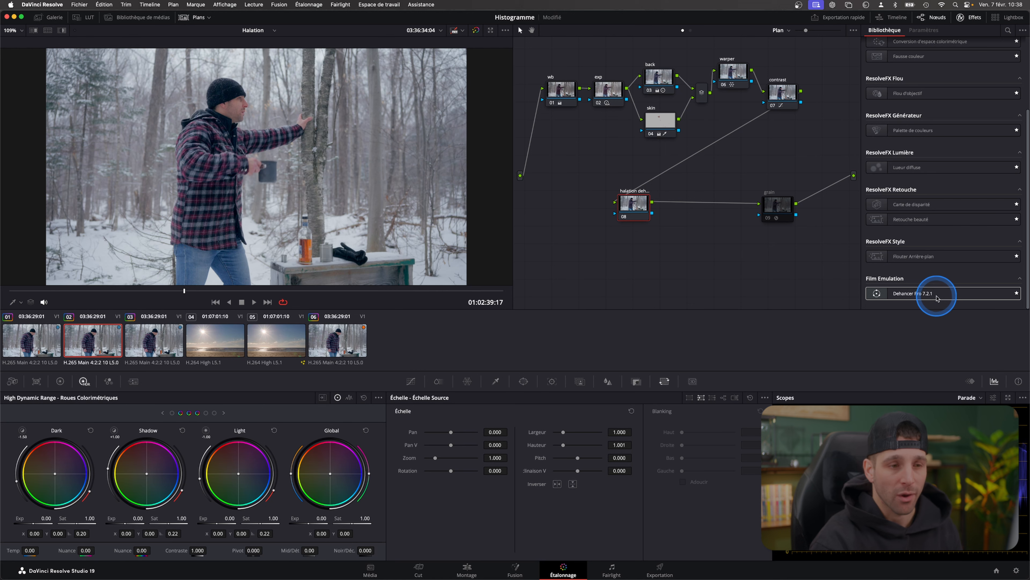
{"action": "left_click_drag", "start_coordinate": [940, 295], "coordinate": [634, 206]}
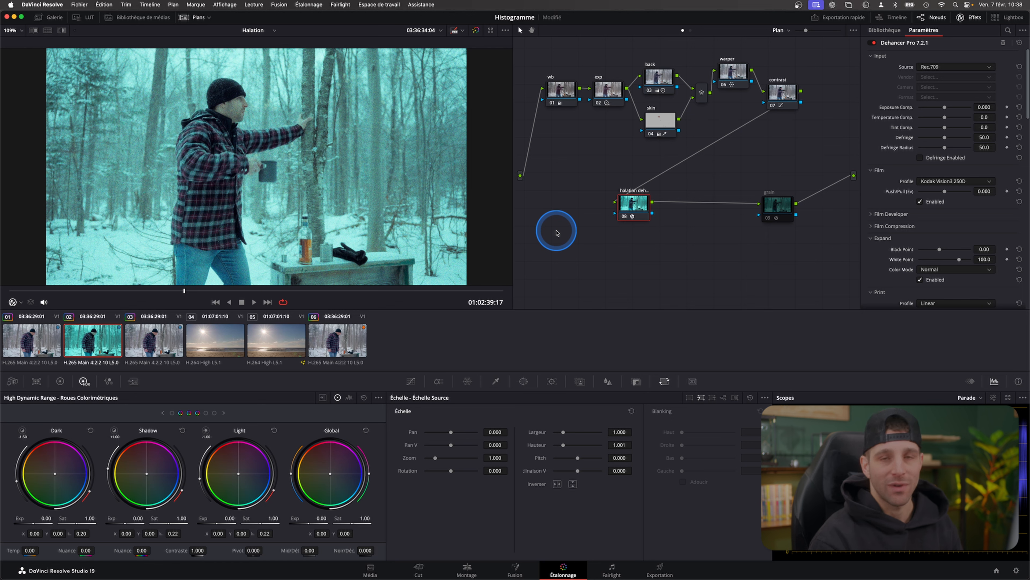
Set Dehancer's input source to DVR WG/Intermediate and check it against the project's color management settings without changing them
{"action": "left_click", "coordinate": [990, 68]}
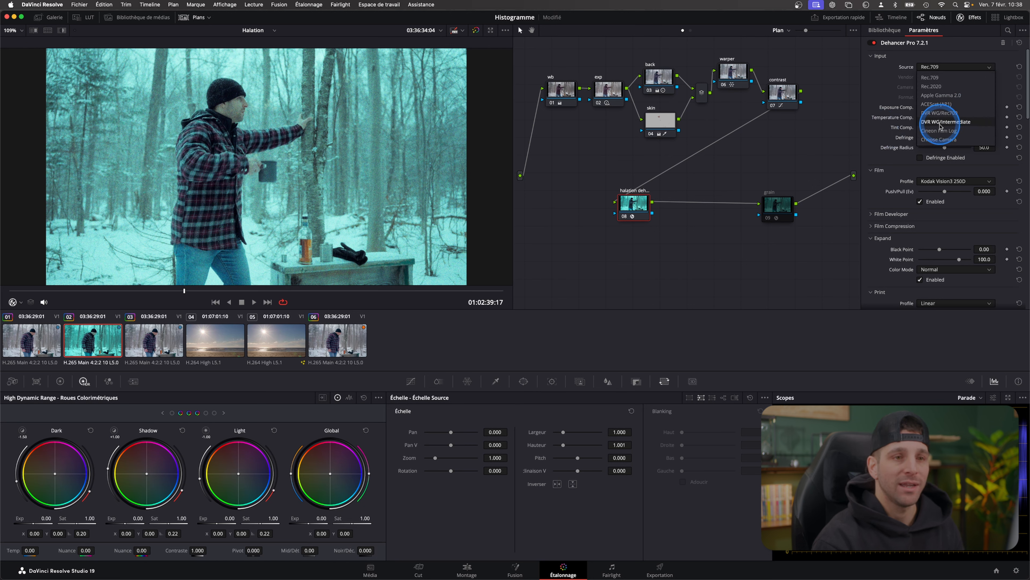
{"action": "left_click", "coordinate": [960, 122]}
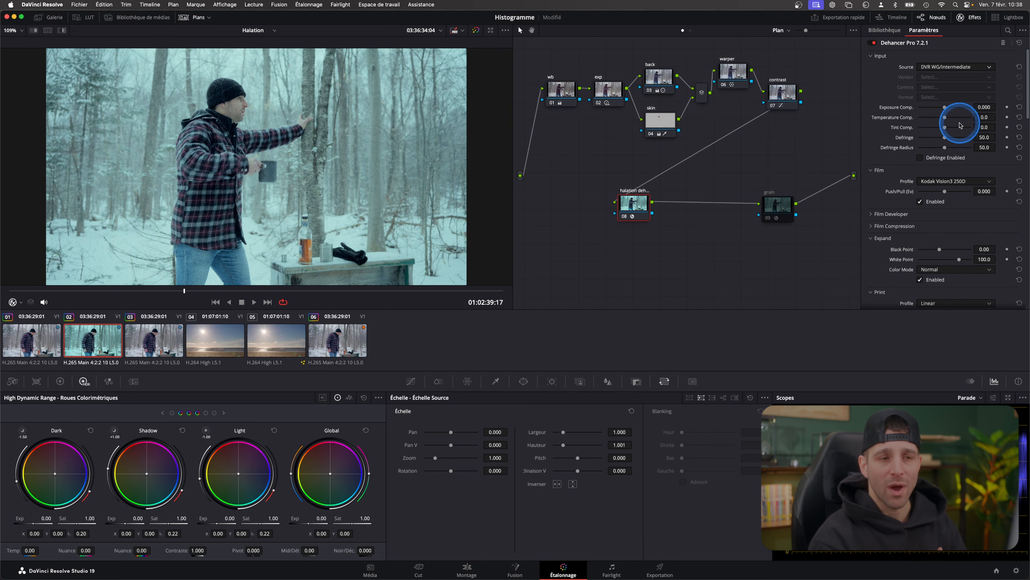
{"action": "left_click", "coordinate": [1016, 570]}
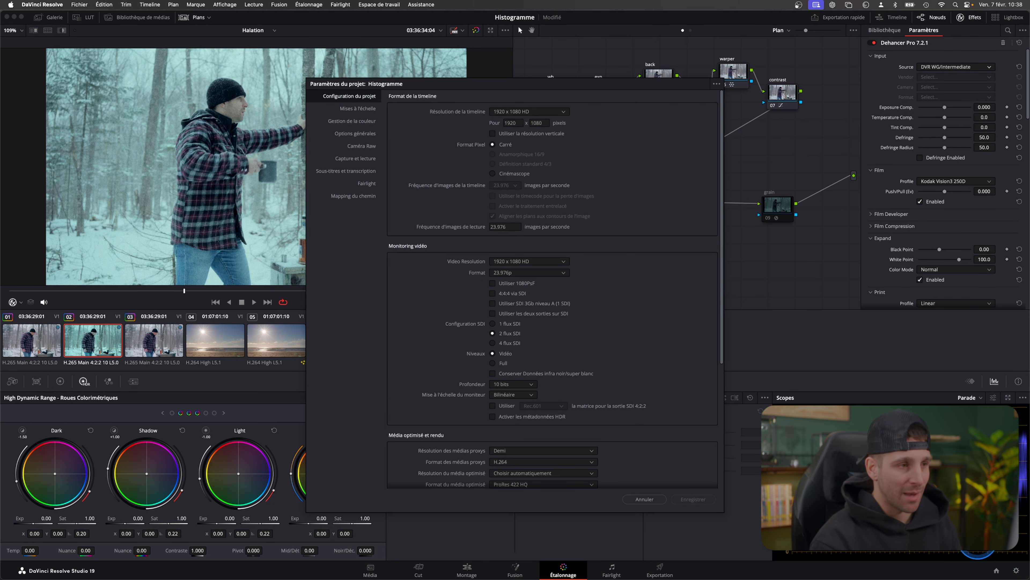
{"action": "left_click", "coordinate": [343, 122]}
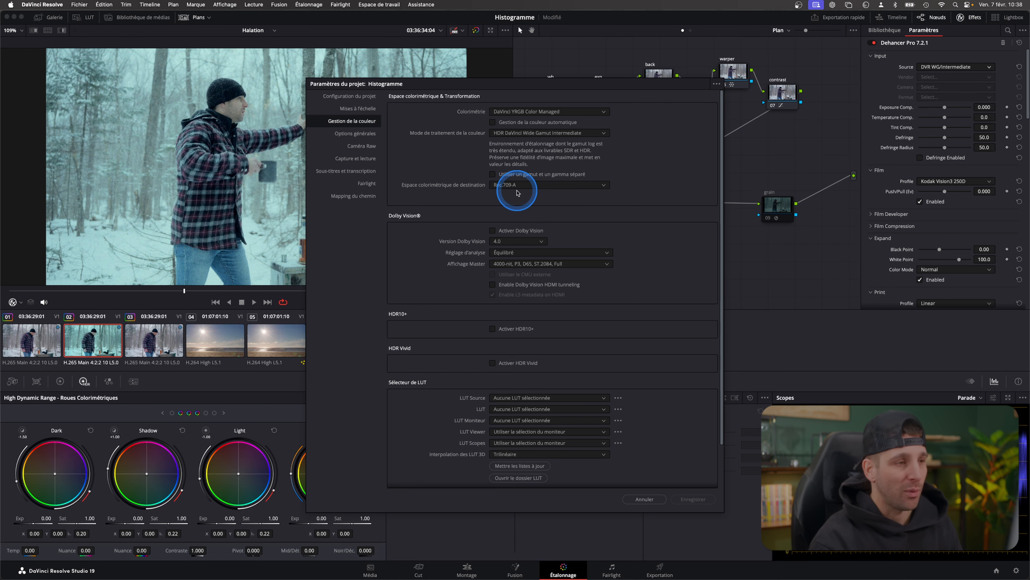
{"action": "left_click", "coordinate": [644, 498]}
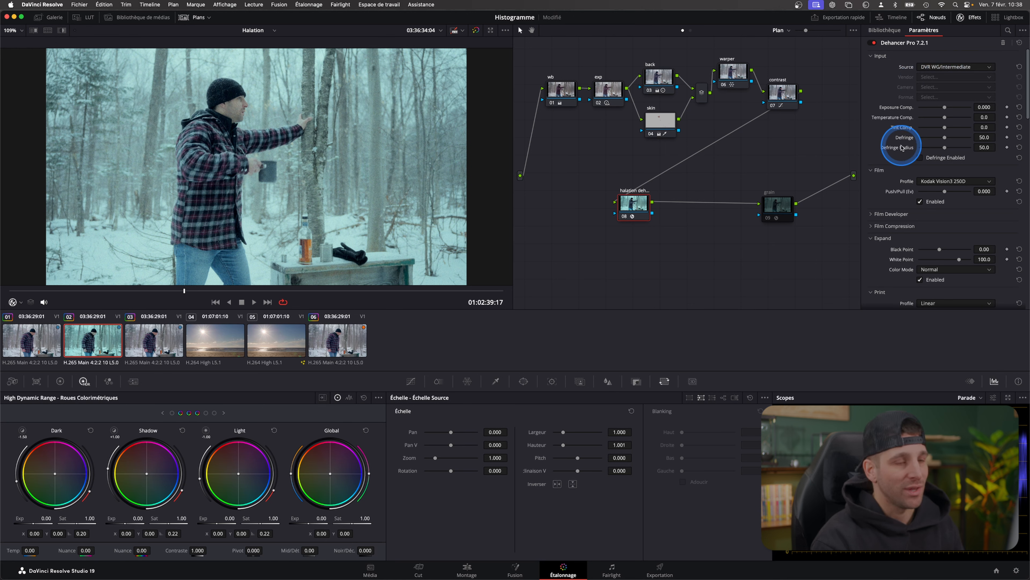
Disable all Dehancer tools and re-enable only Halation
{"action": "scroll", "coordinate": [902, 147], "scroll_direction": "down", "scroll_amount": 15}
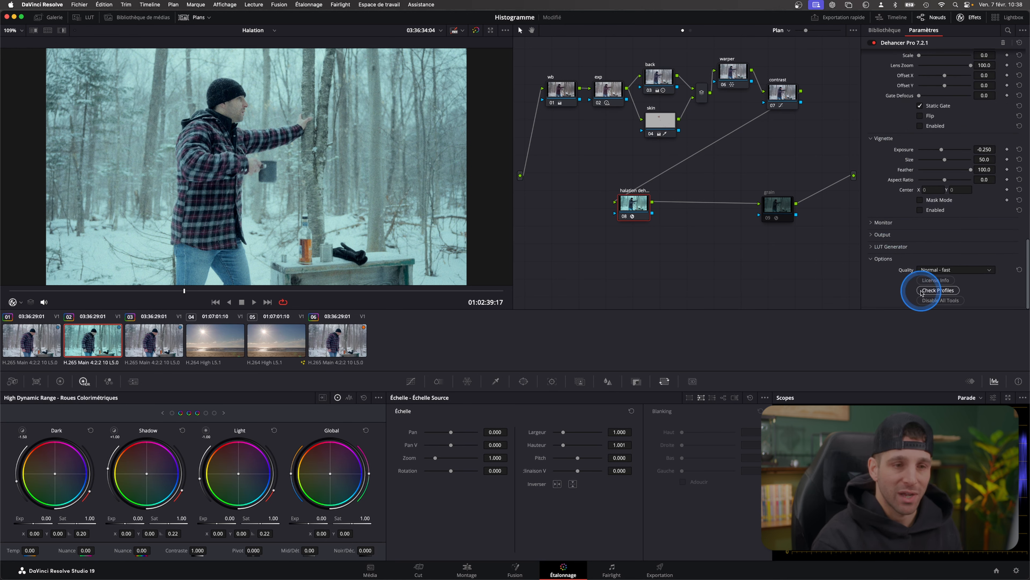
{"action": "left_click", "coordinate": [949, 301]}
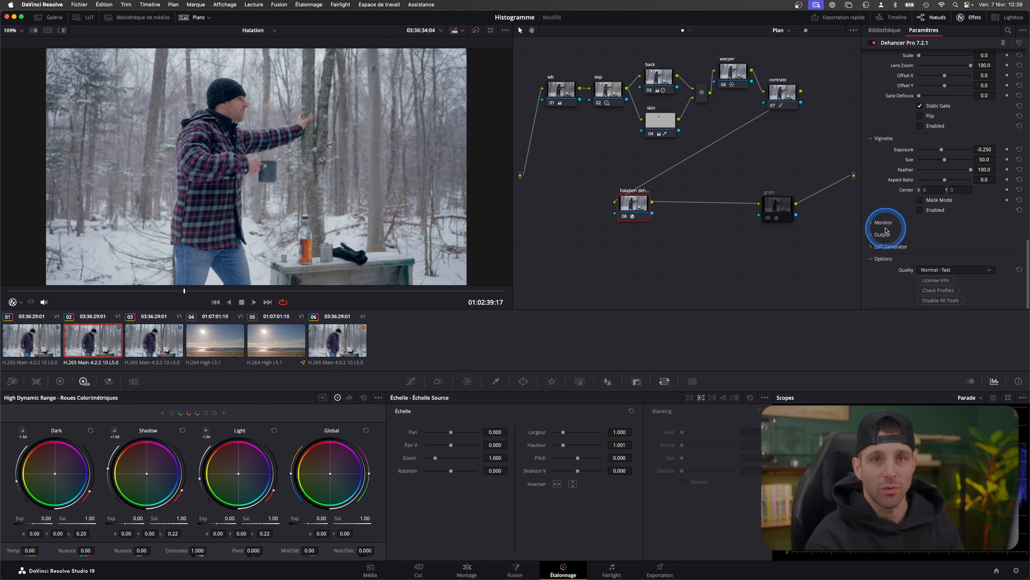
{"action": "scroll", "coordinate": [886, 220], "scroll_direction": "up", "scroll_amount": 5}
{"action": "scroll", "coordinate": [886, 209], "scroll_direction": "up", "scroll_amount": 8}
{"action": "scroll", "coordinate": [887, 209], "scroll_direction": "up", "scroll_amount": 2}
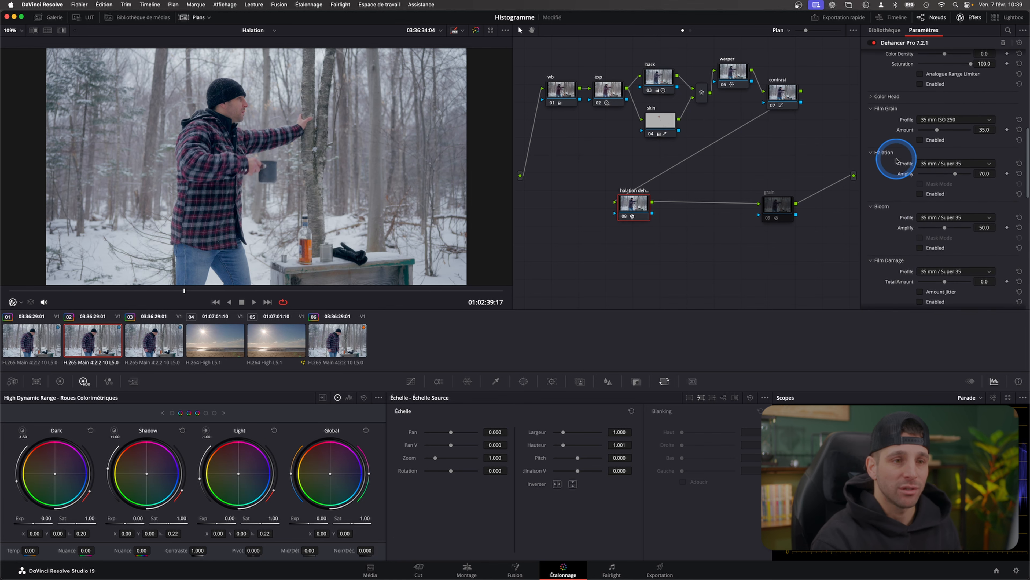
{"action": "scroll", "coordinate": [922, 197], "scroll_direction": "down", "scroll_amount": 1}
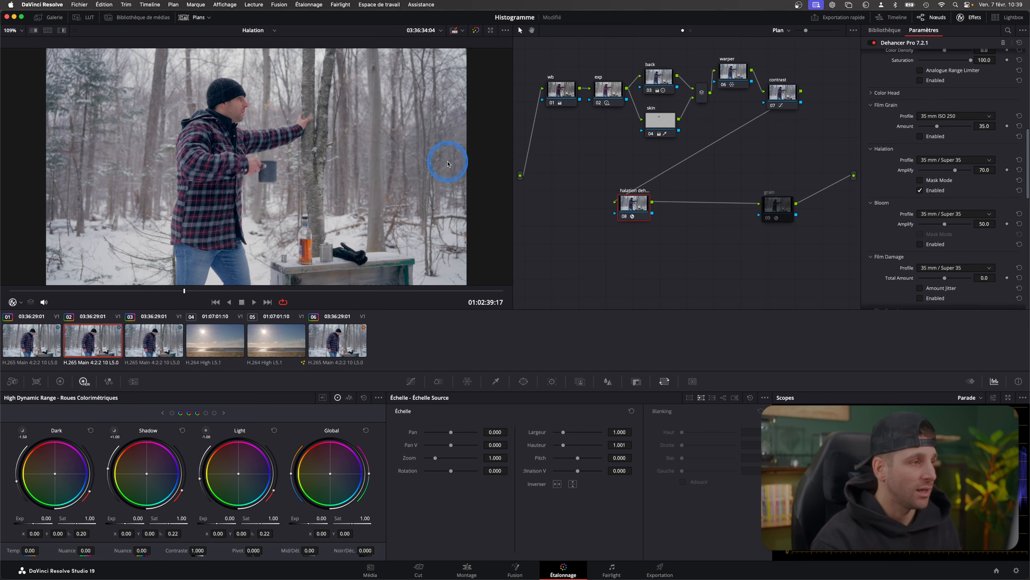
Try the 8 mm / Super 8 halation profile on a close-up of the hat's edge
{"action": "left_click_drag", "start_coordinate": [254, 118], "coordinate": [322, 157]}
{"action": "scroll", "coordinate": [343, 158], "scroll_direction": "up", "scroll_amount": 10}
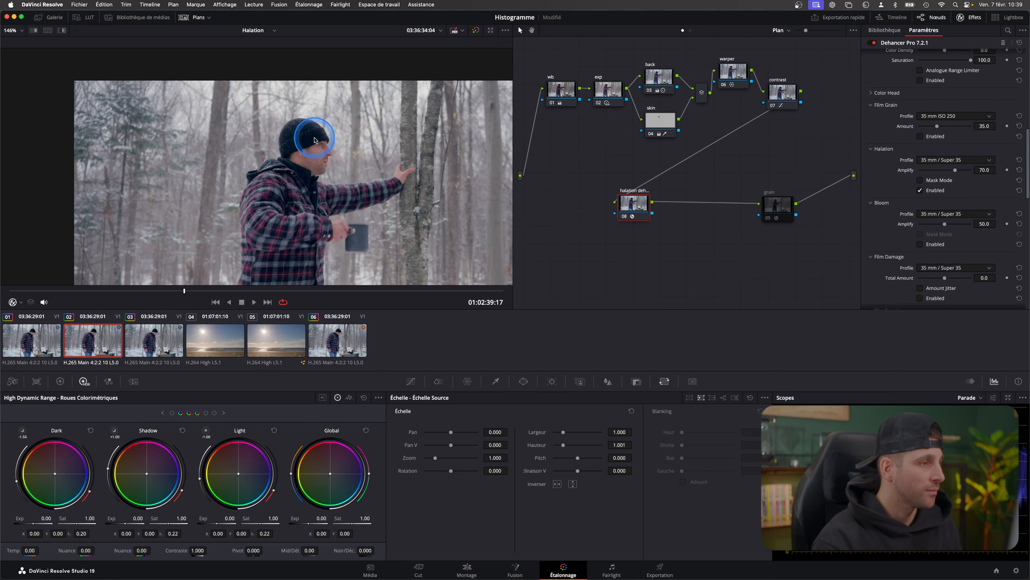
{"action": "scroll", "coordinate": [300, 171], "scroll_direction": "up", "scroll_amount": 5}
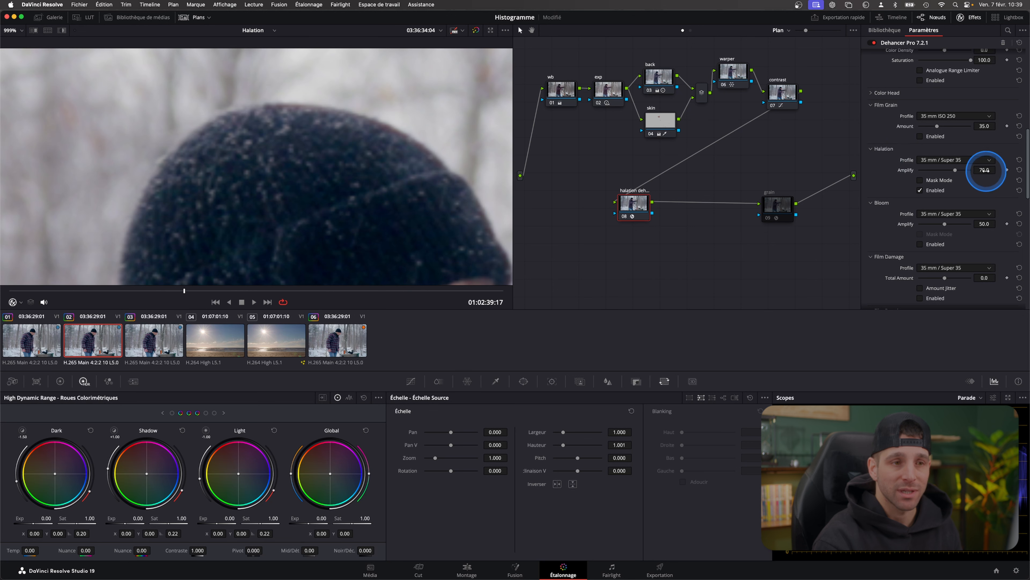
{"action": "left_click", "coordinate": [985, 161]}
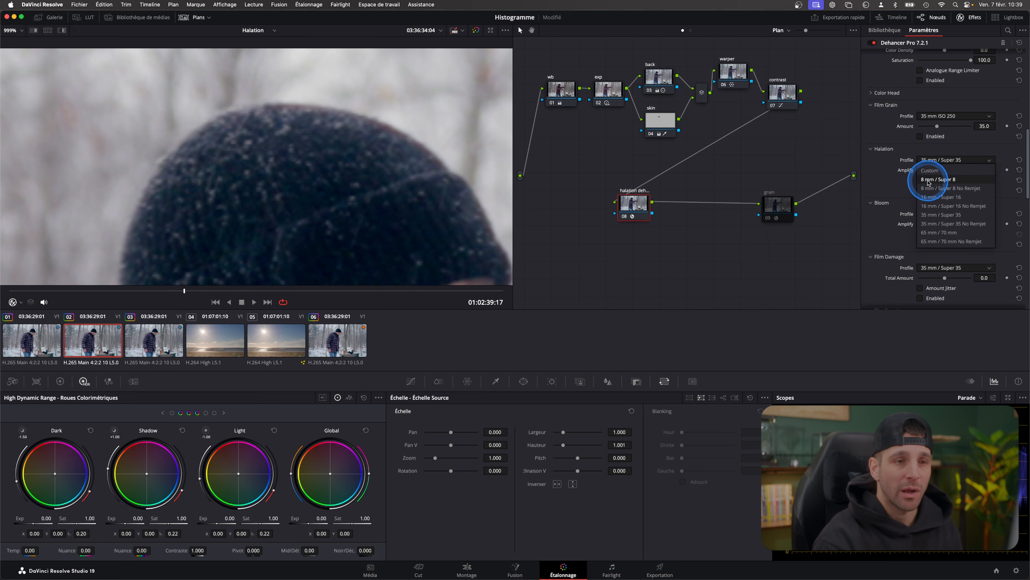
{"action": "left_click", "coordinate": [946, 179]}
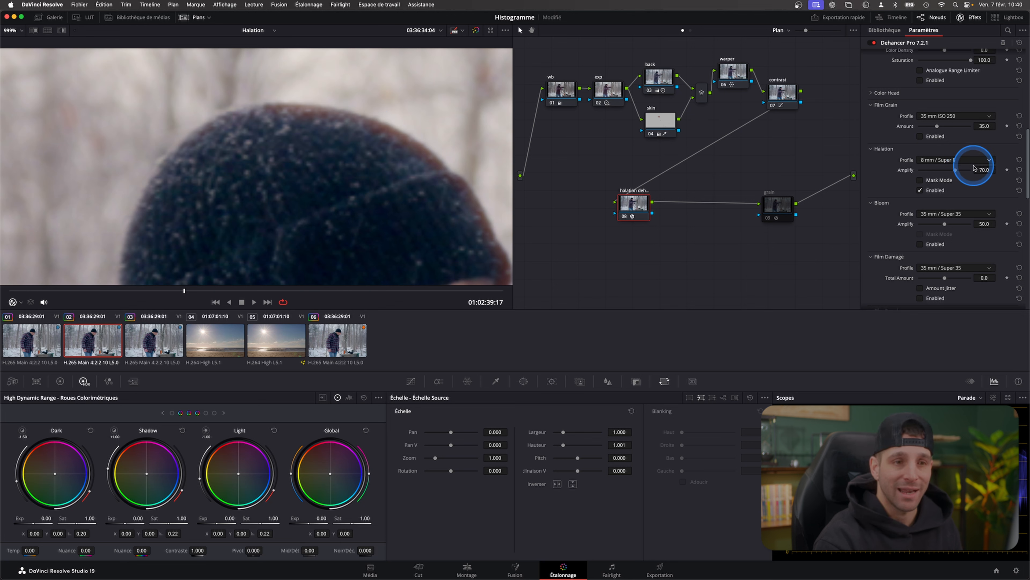
Set the halation profile to 8 mm / Super 8 No Remjet and lower its Amplify to about 28.7, judging the full frame
{"action": "left_click", "coordinate": [985, 162]}
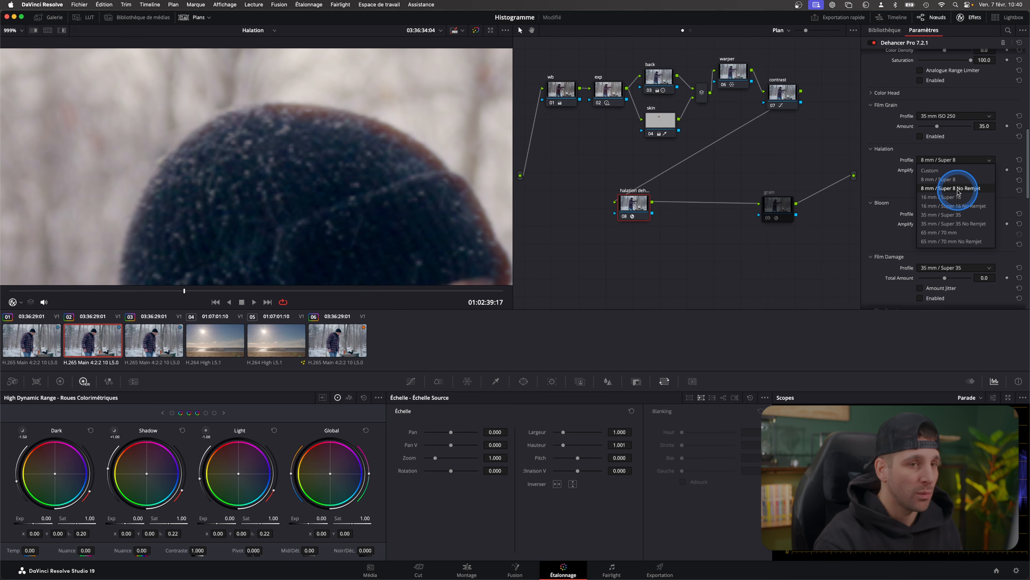
{"action": "left_click", "coordinate": [967, 189]}
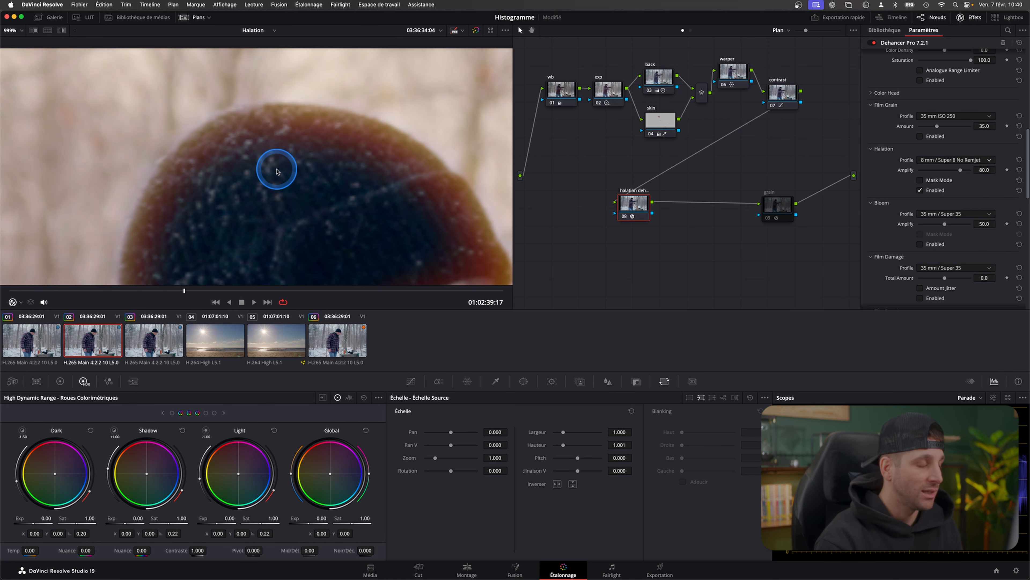
{"action": "scroll", "coordinate": [276, 169], "scroll_direction": "down", "scroll_amount": 3}
{"action": "scroll", "coordinate": [276, 170], "scroll_direction": "down", "scroll_amount": 6}
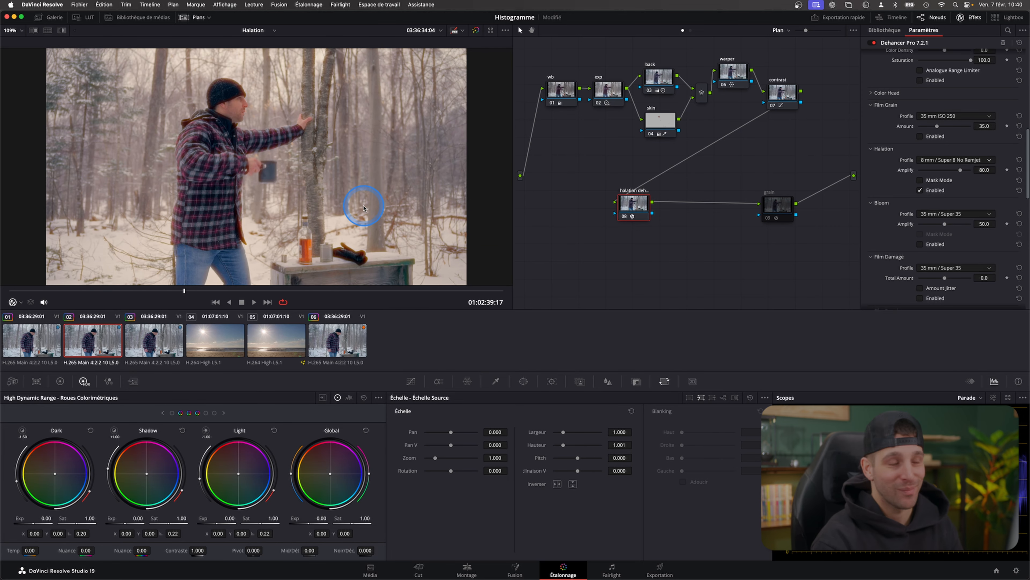
{"action": "left_click_drag", "start_coordinate": [961, 171], "coordinate": [926, 172]}
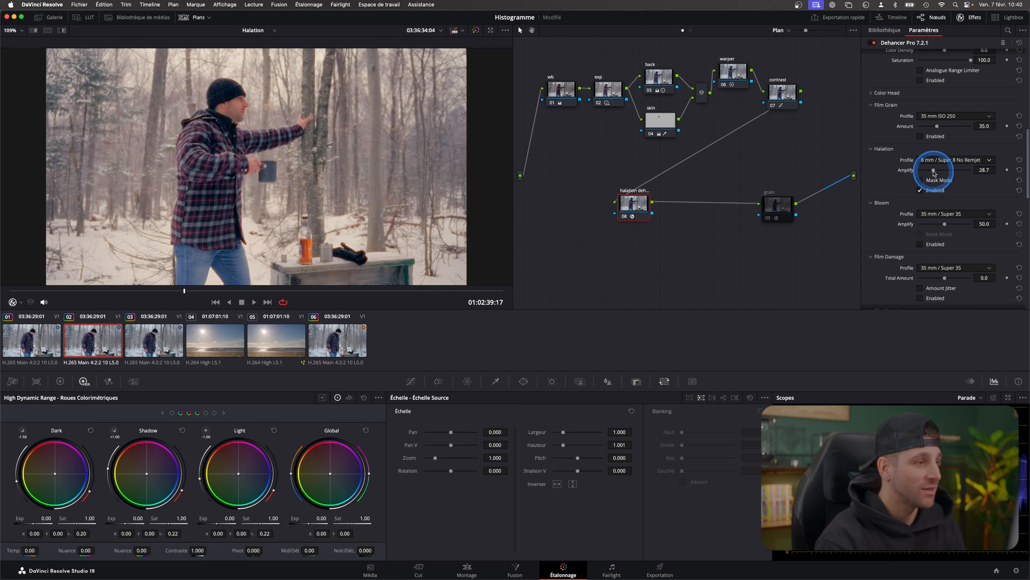